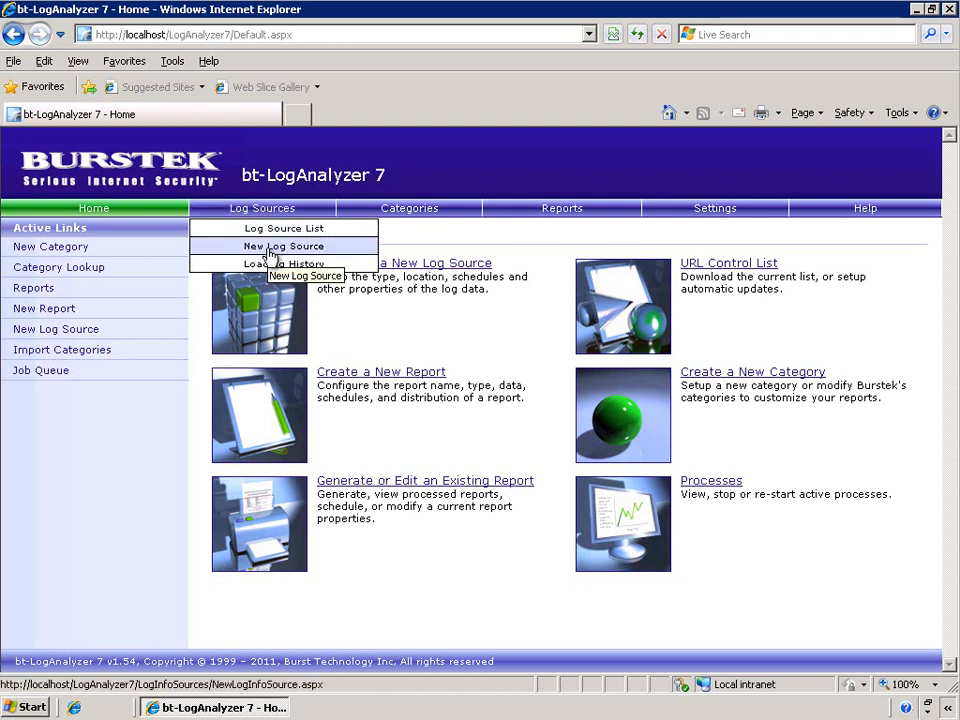
# - Start a new log source and set its type to MSDE database
pyautogui.click(271, 249)
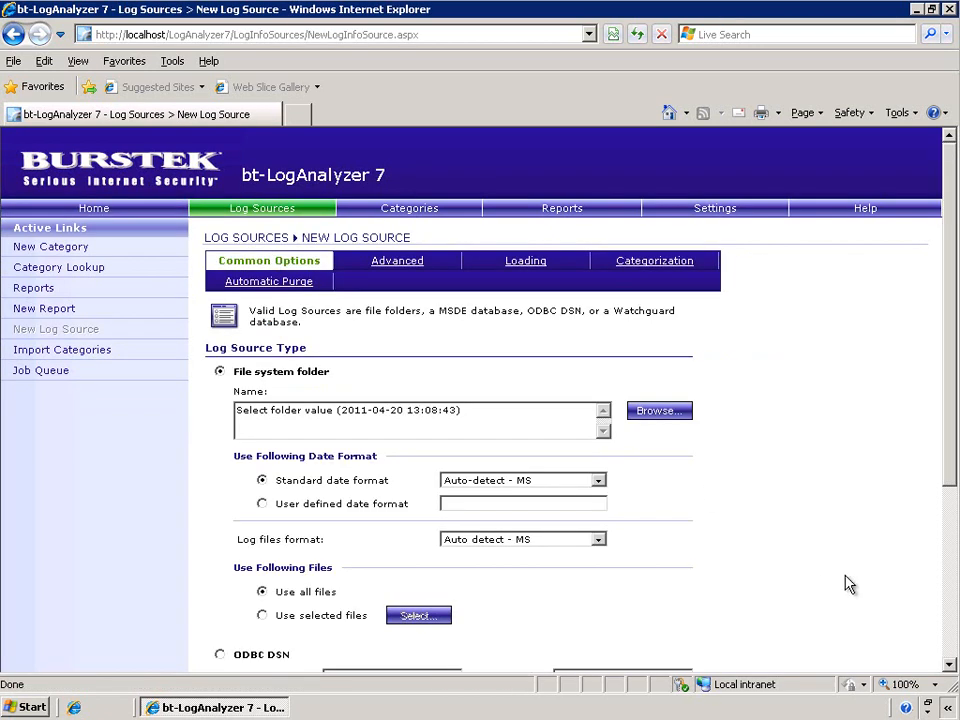
pyautogui.scroll(-5, 851, 582)
pyautogui.scroll(3, 851, 582)
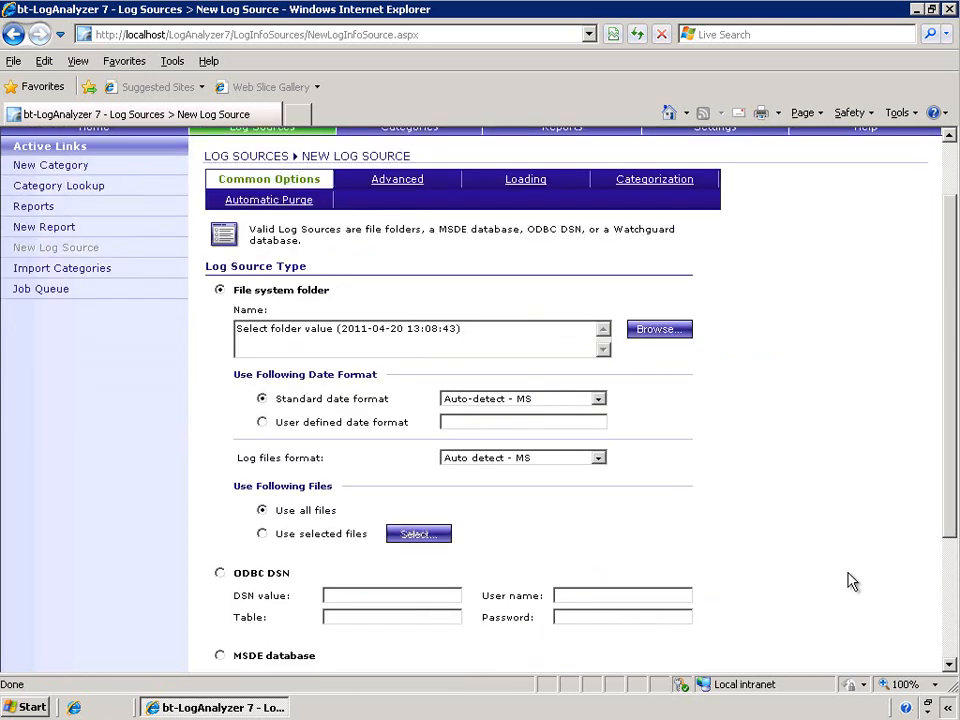
pyautogui.scroll(-2, 851, 582)
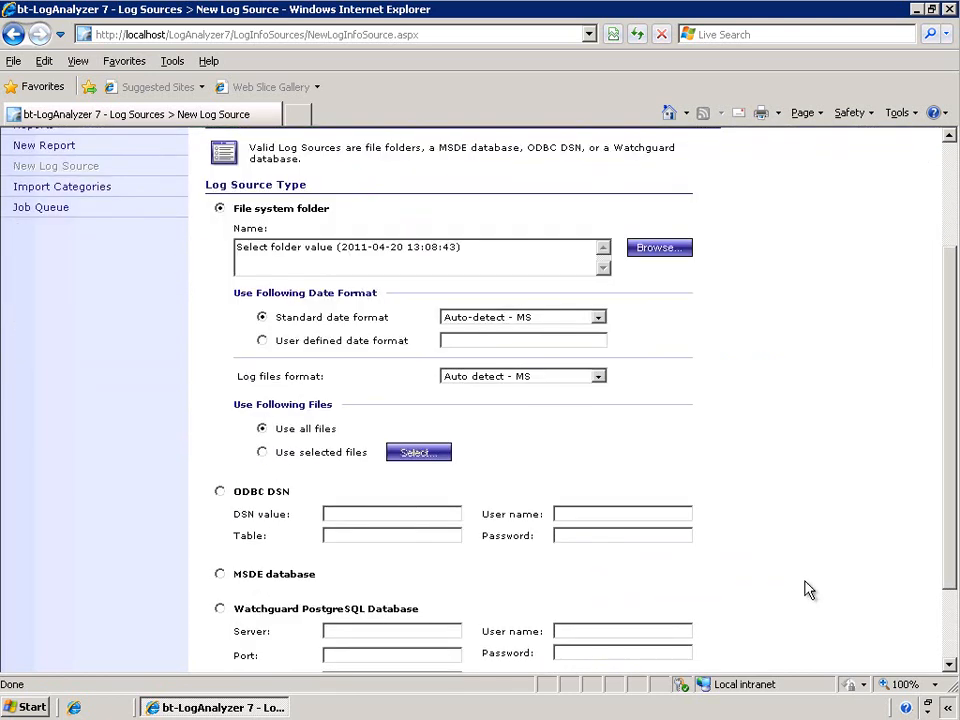
pyautogui.click(221, 576)
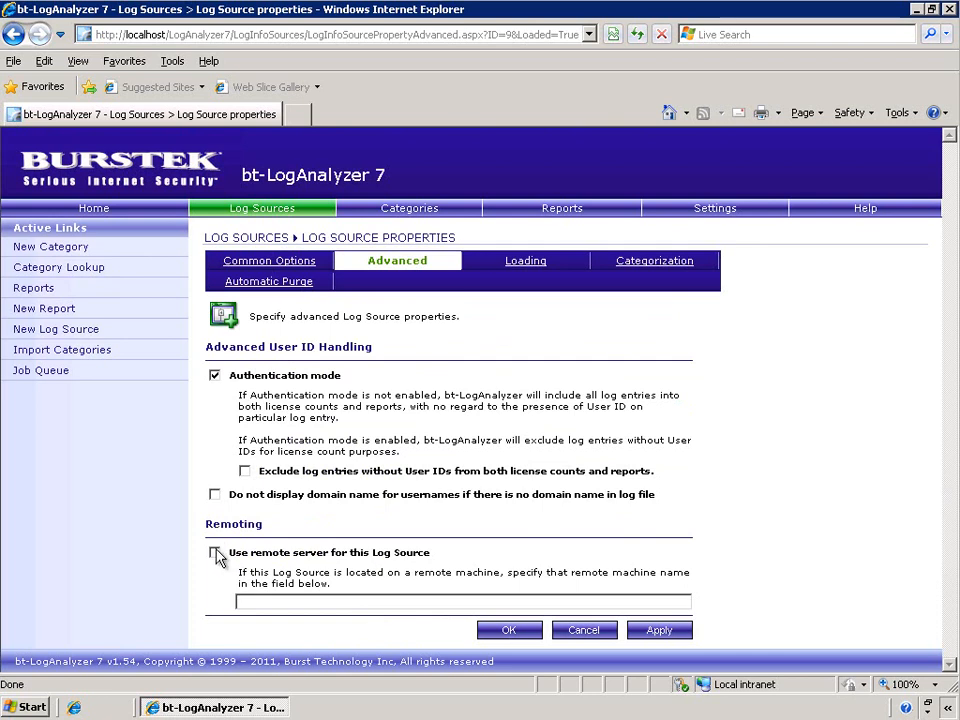
# - Enable the remote server option for the MSDE log source with machine name vm-2k332tst-dh and apply it
pyautogui.click(214, 553)
pyautogui.click(339, 601)
pyautogui.write('vm-2k332tst-dh')
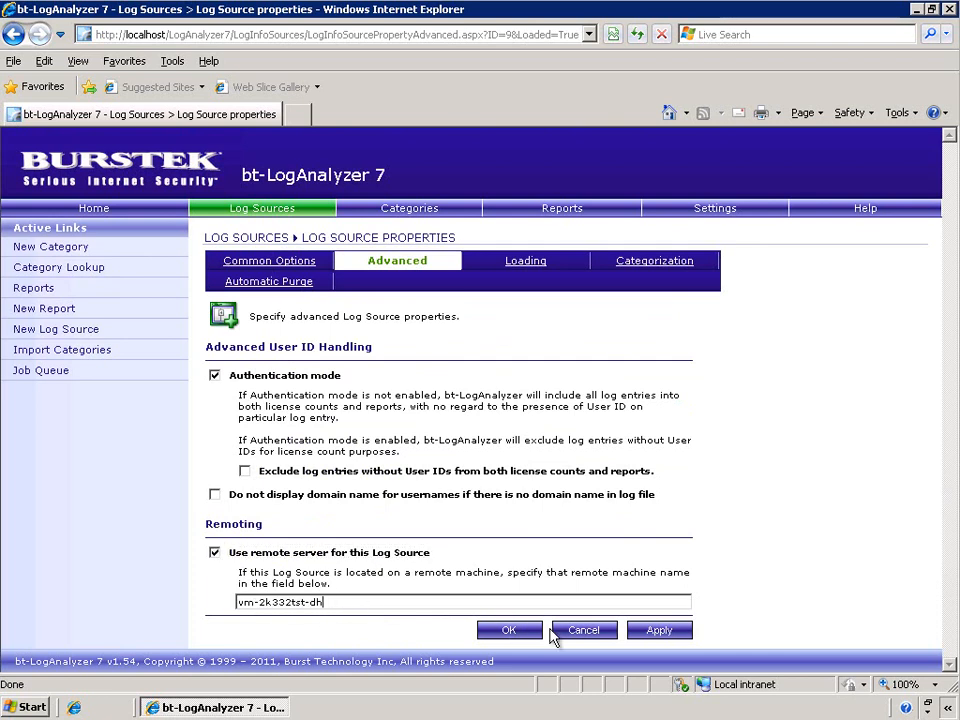
pyautogui.click(655, 632)
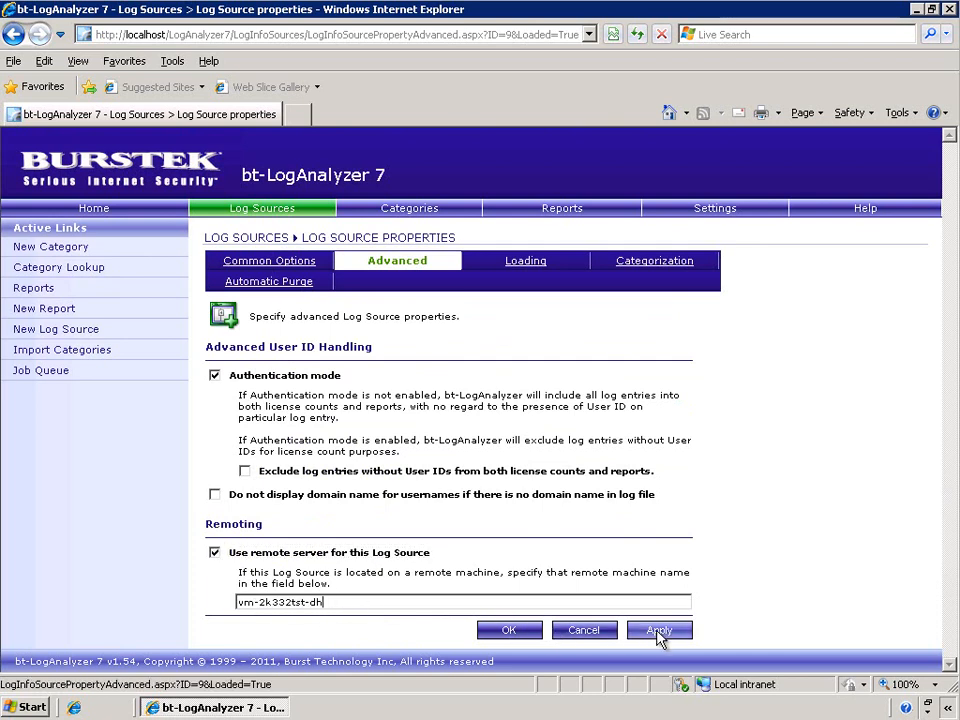
# - Test the MSDE database log source from its common options and save it to the log source list
pyautogui.click(273, 261)
pyautogui.scroll(-3, 777, 514)
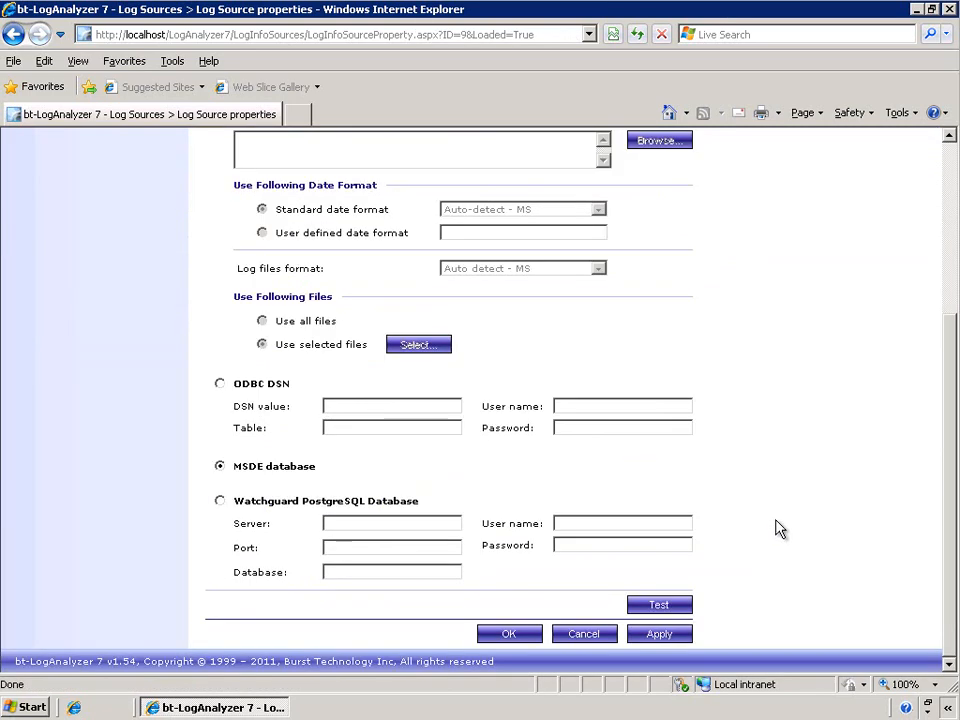
pyautogui.click(665, 605)
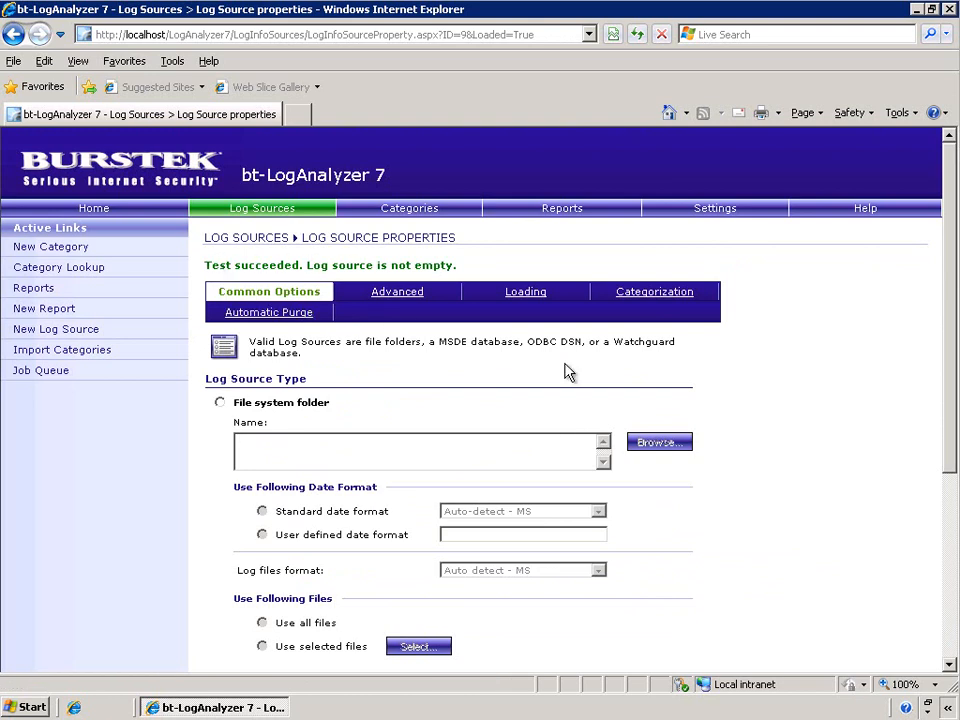
pyautogui.scroll(-3, 853, 611)
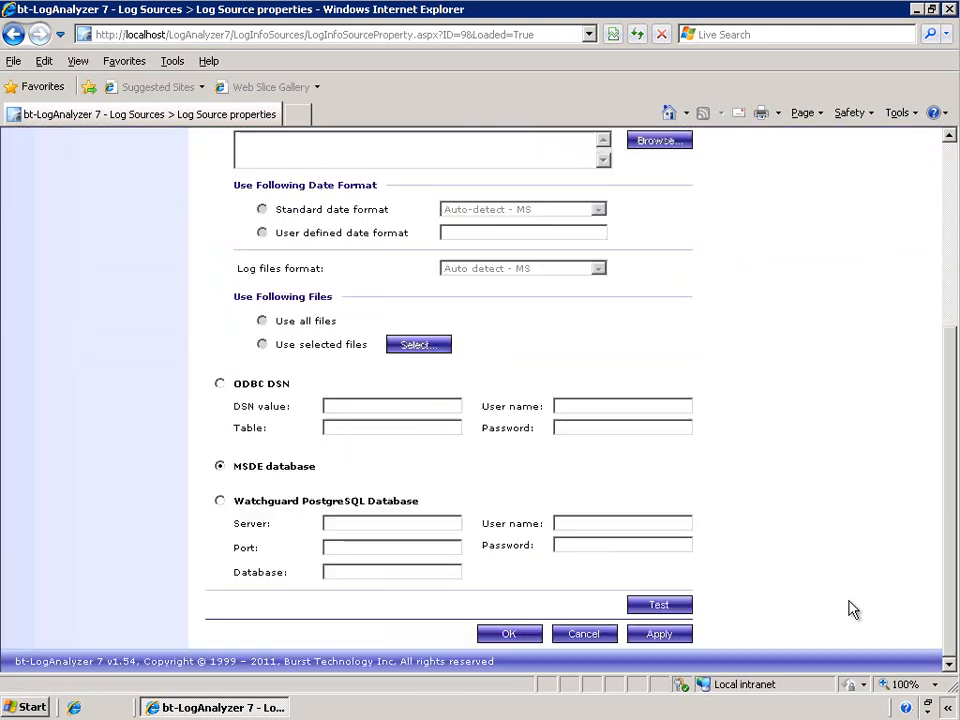
pyautogui.click(500, 634)
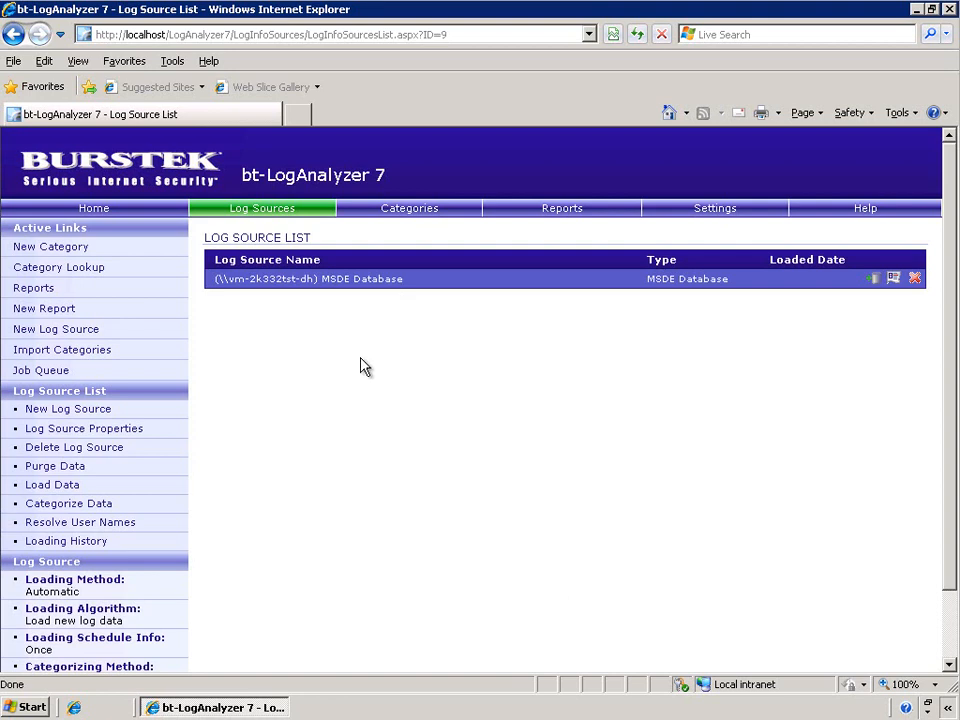
# - Start another new log source as a file system folder with the path \\vm-2k332tst-dh\WFlog
pyautogui.moveTo(264, 216)
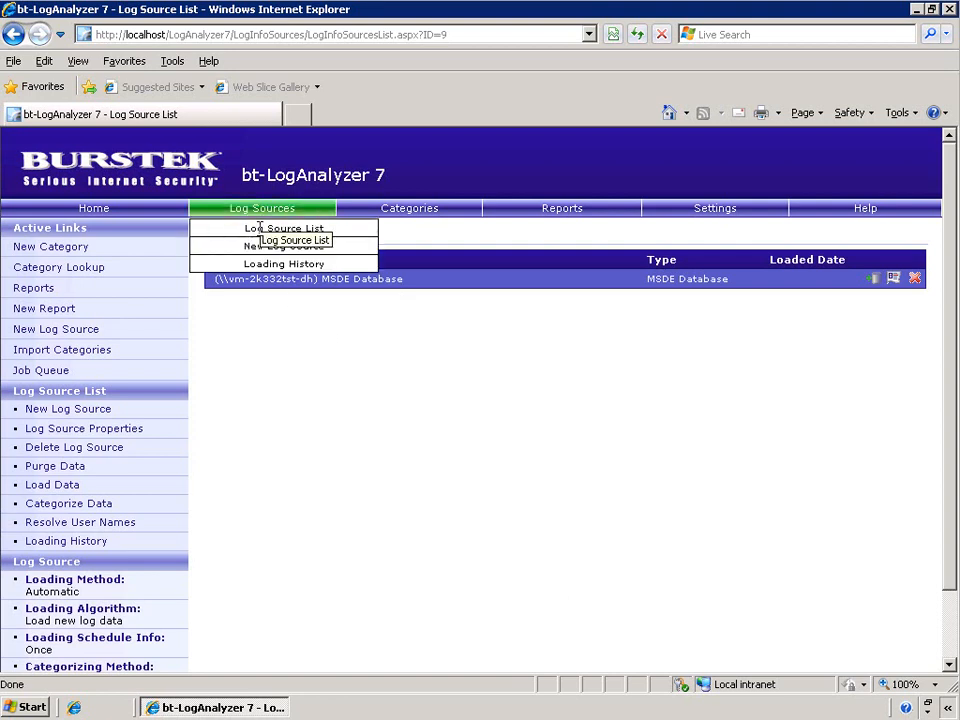
pyautogui.click(259, 249)
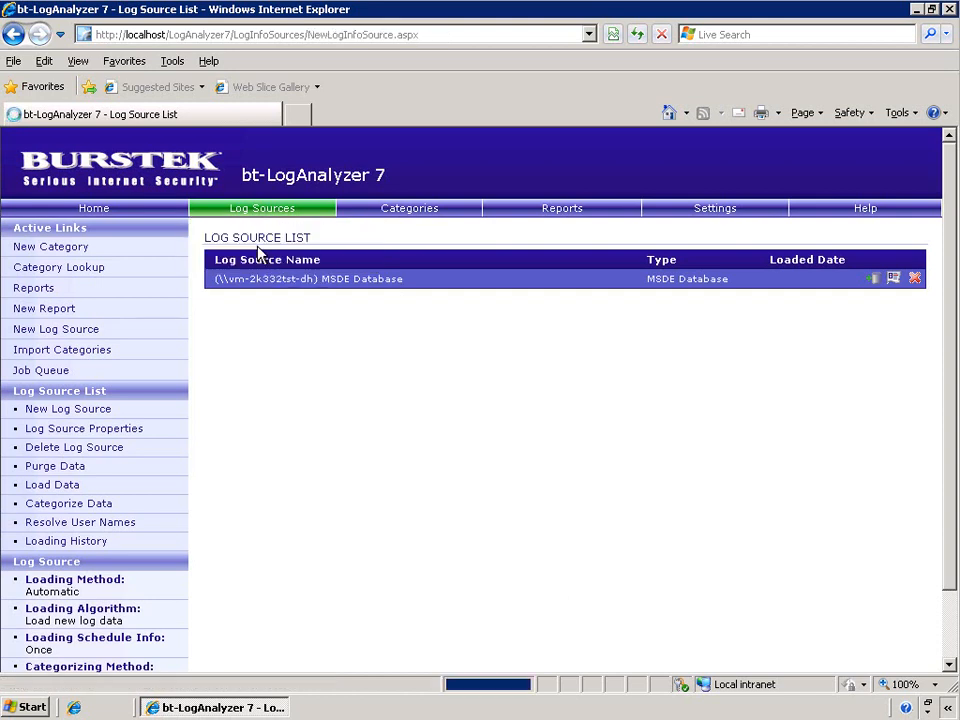
pyautogui.scroll(-1, 745, 605)
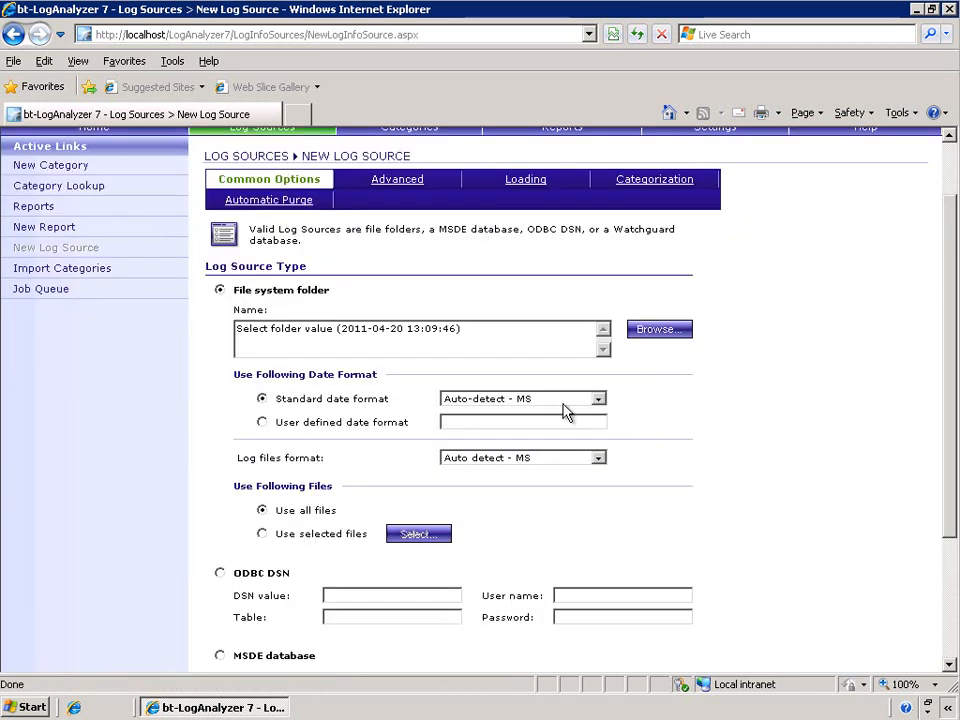
pyautogui.moveTo(525, 332); pyautogui.dragTo(311, 311)
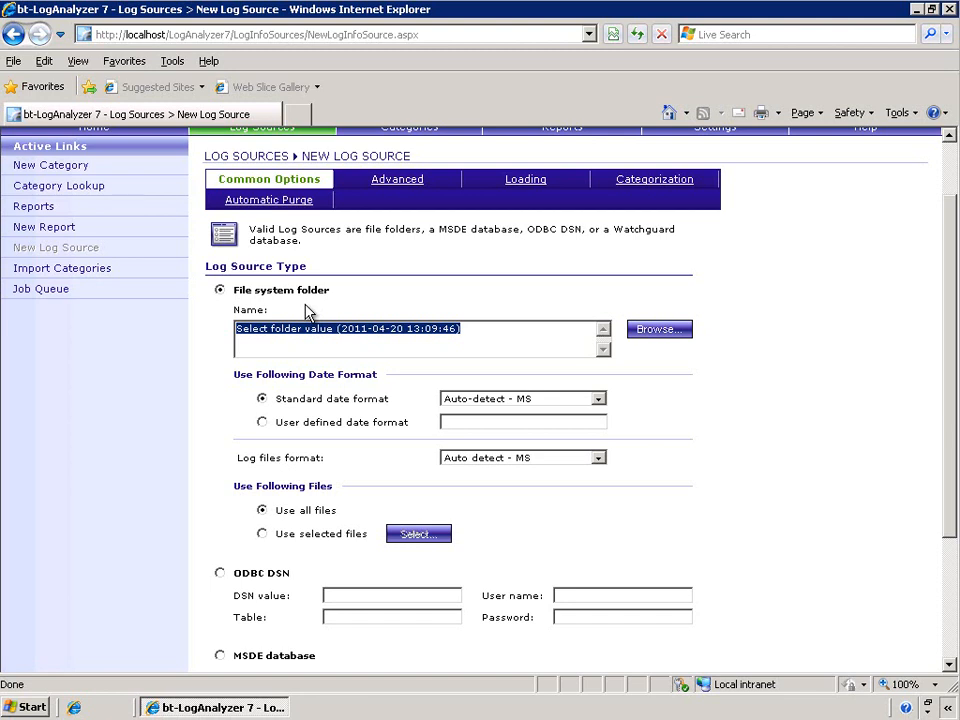
pyautogui.write('\\\\vm-2k332tst-dh\\WFlog')
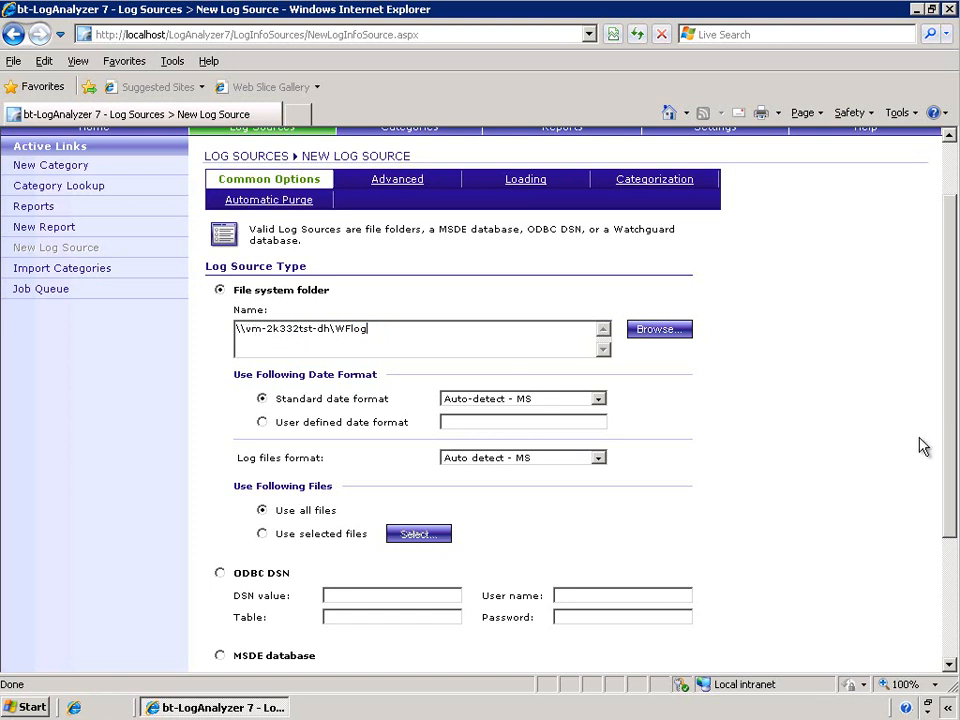
# - Test the WFlog folder log source and save it to the log source list
pyautogui.scroll(-3, 821, 452)
pyautogui.click(678, 609)
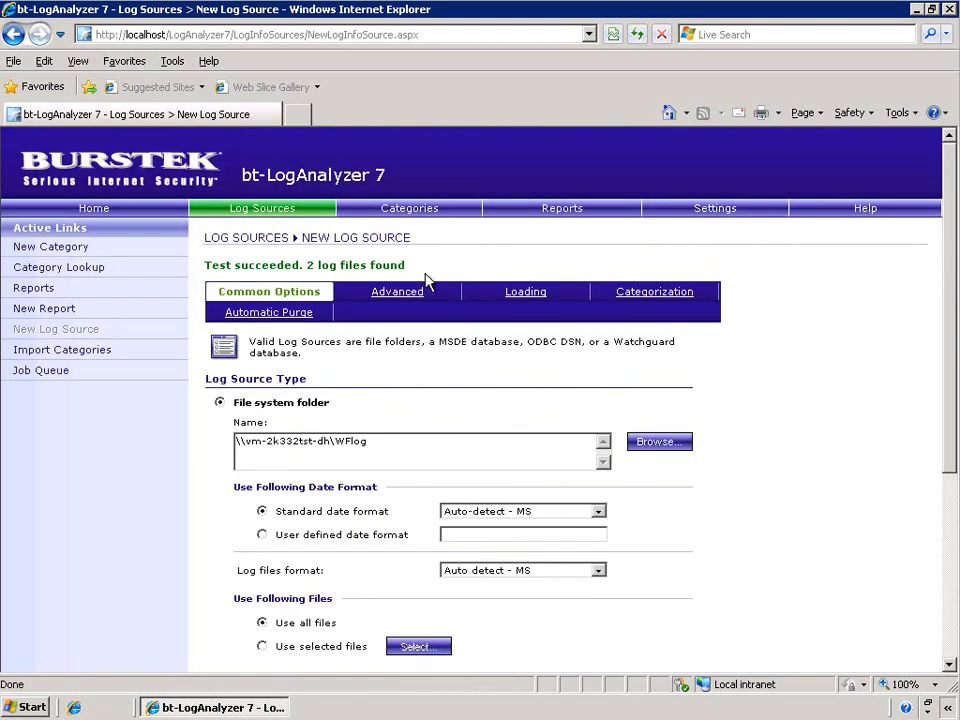
pyautogui.scroll(-3, 821, 574)
pyautogui.scroll(-1, 818, 591)
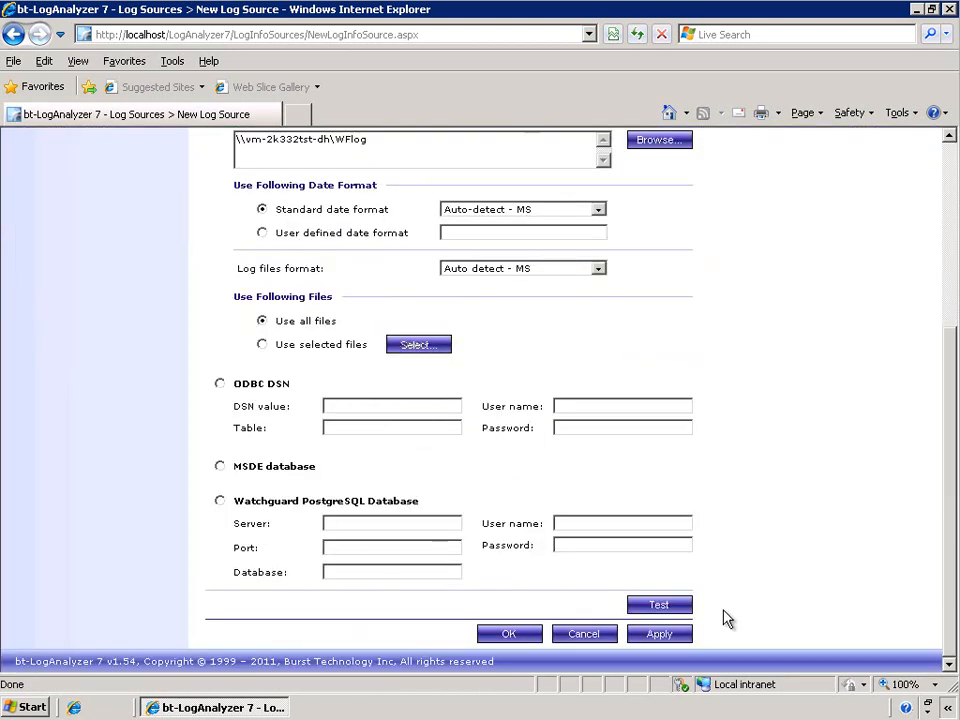
pyautogui.click(497, 632)
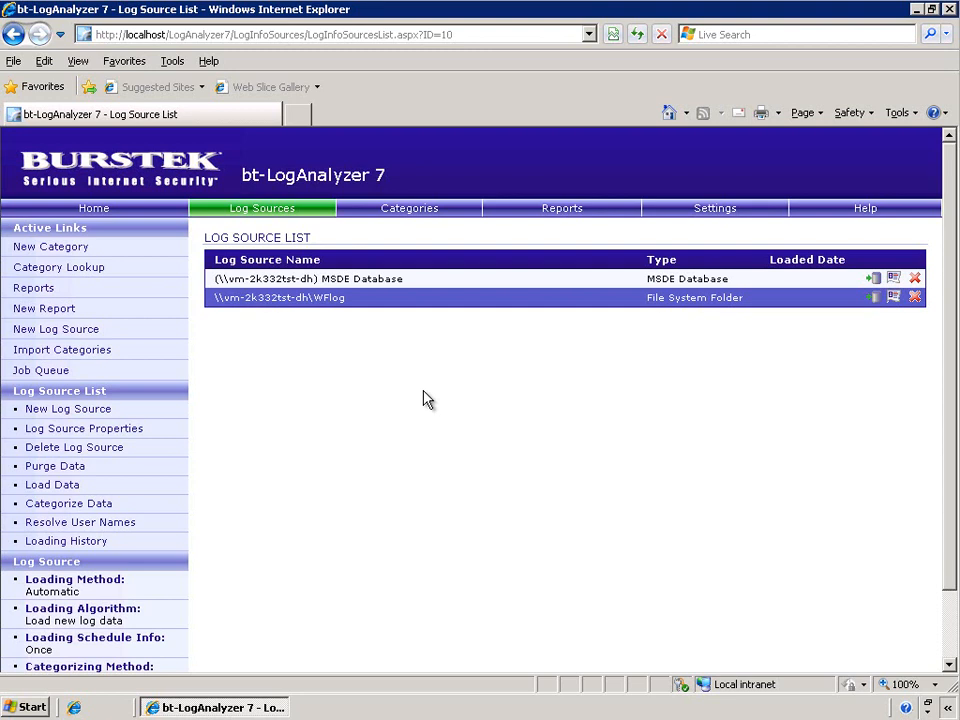
# - Open the properties of the WFlog log source and examine its advanced user ID handling and authentication mode
pyautogui.click(893, 298)
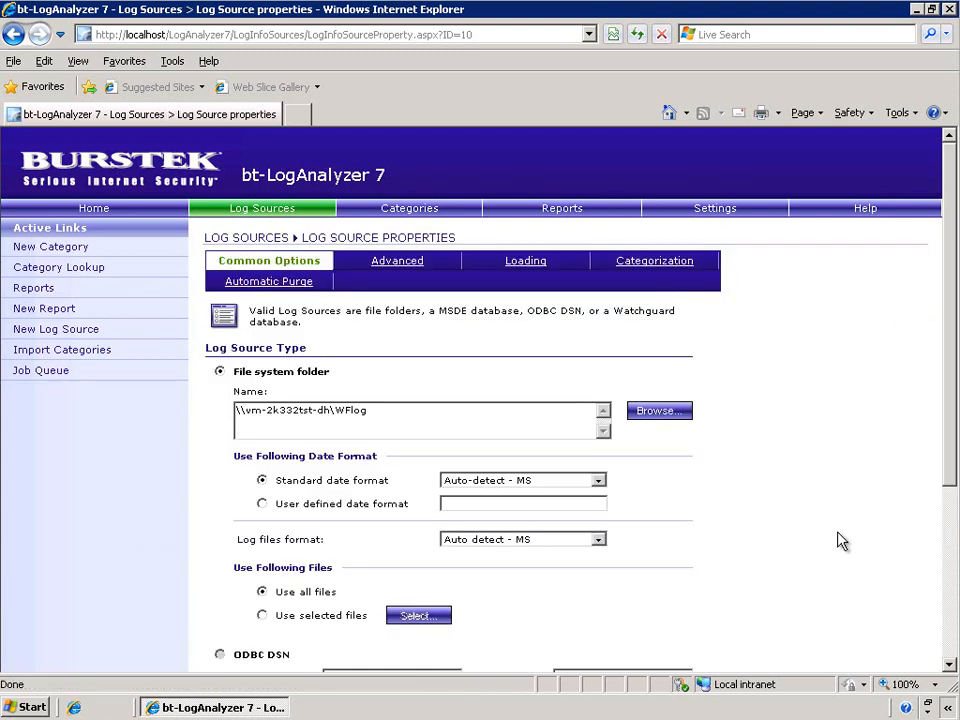
pyautogui.scroll(-2, 838, 542)
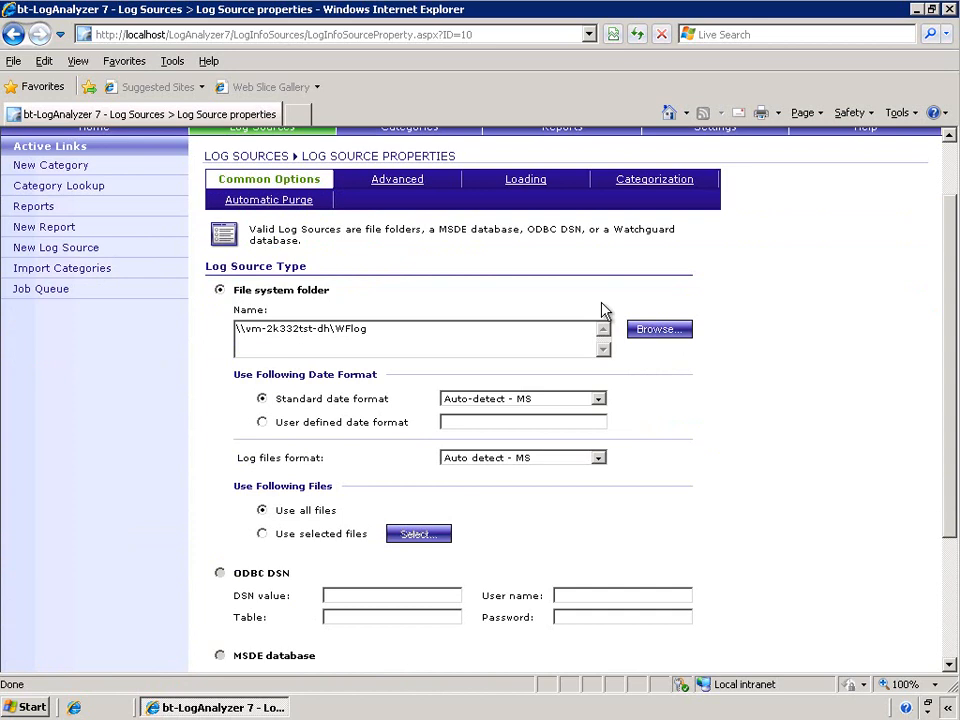
pyautogui.click(265, 185)
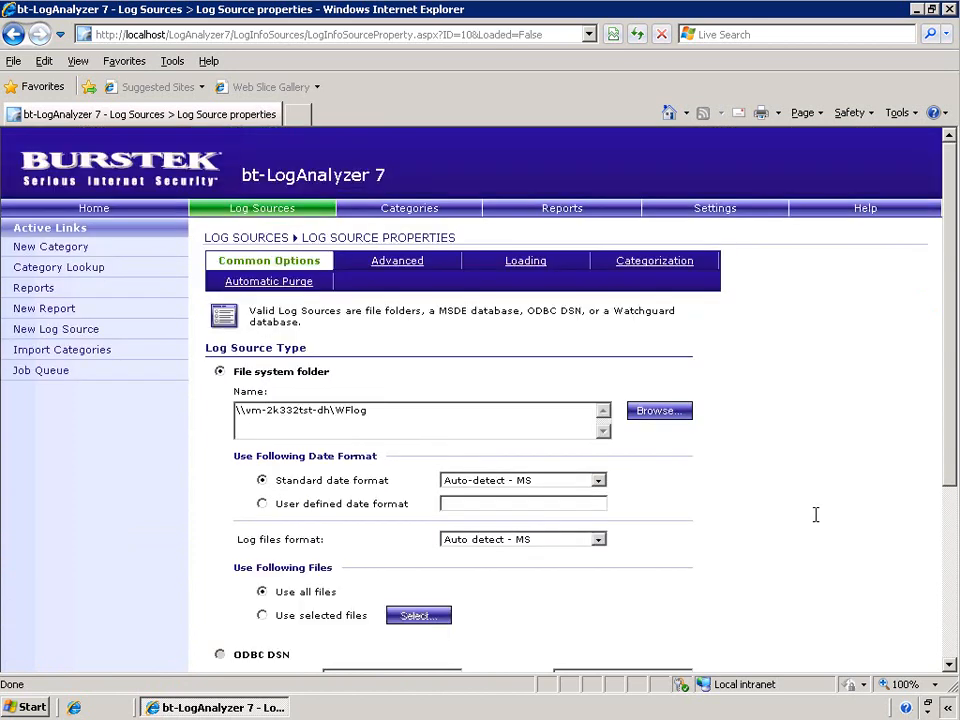
pyautogui.click(399, 266)
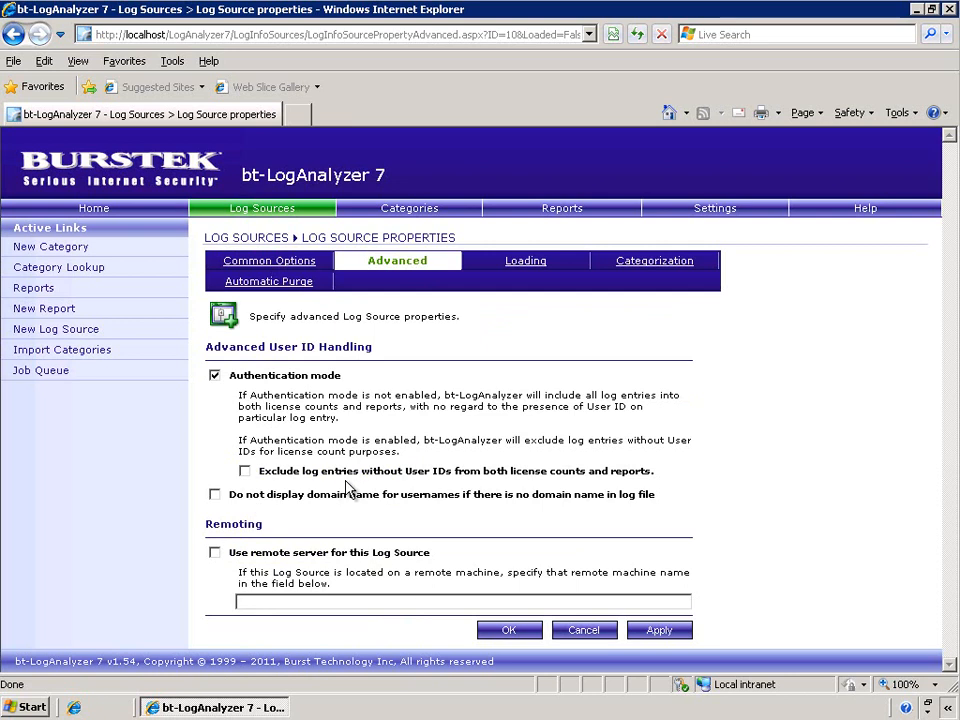
pyautogui.moveTo(236, 375); pyautogui.dragTo(355, 395)
pyautogui.click(214, 376)
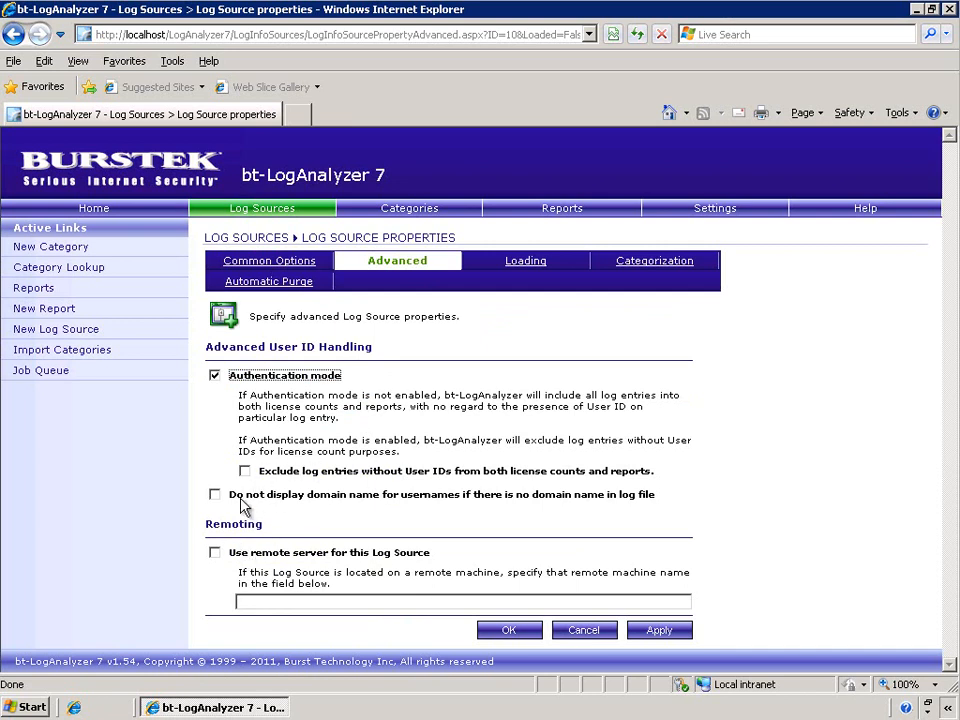
# - Set the WFlog source's automatic loading schedule to every day and its loading algorithm to load all log data
pyautogui.click(525, 261)
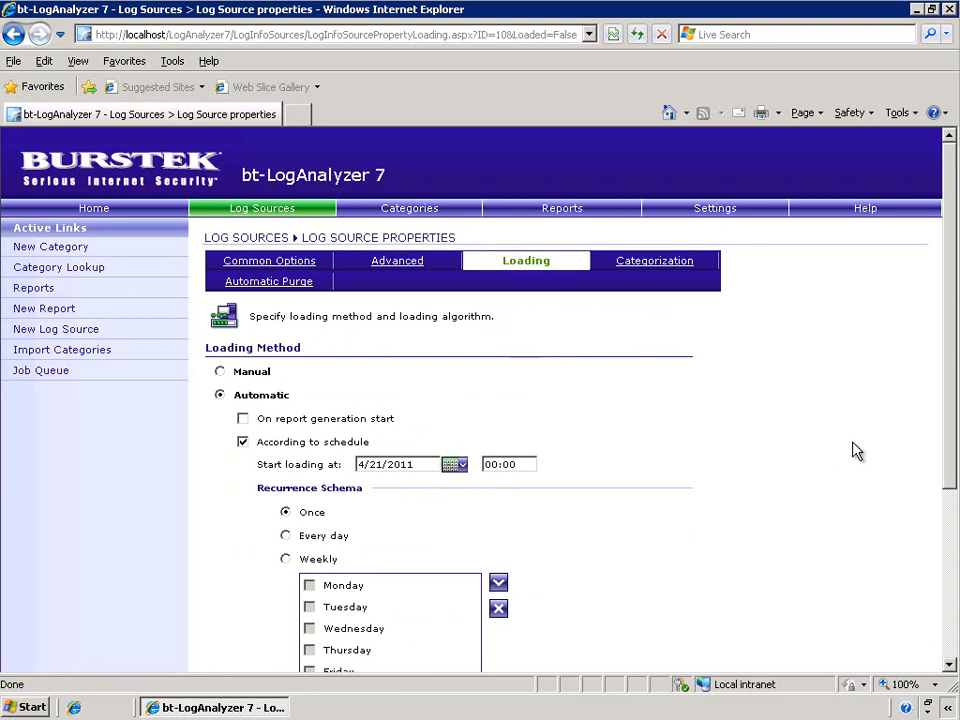
pyautogui.scroll(-2, 817, 491)
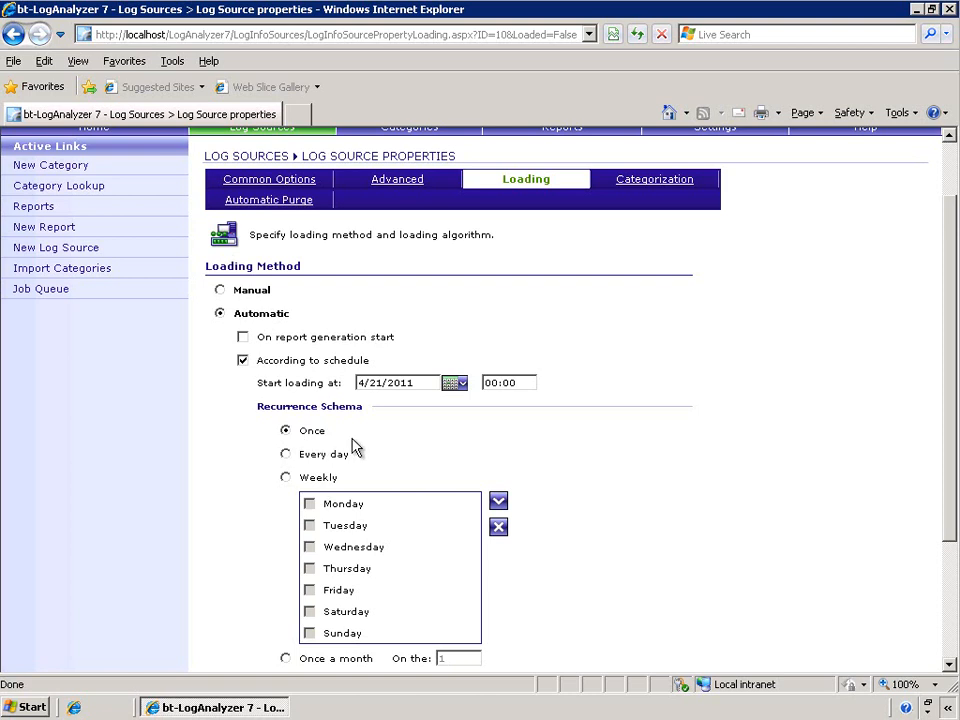
pyautogui.click(287, 454)
pyautogui.scroll(-3, 884, 465)
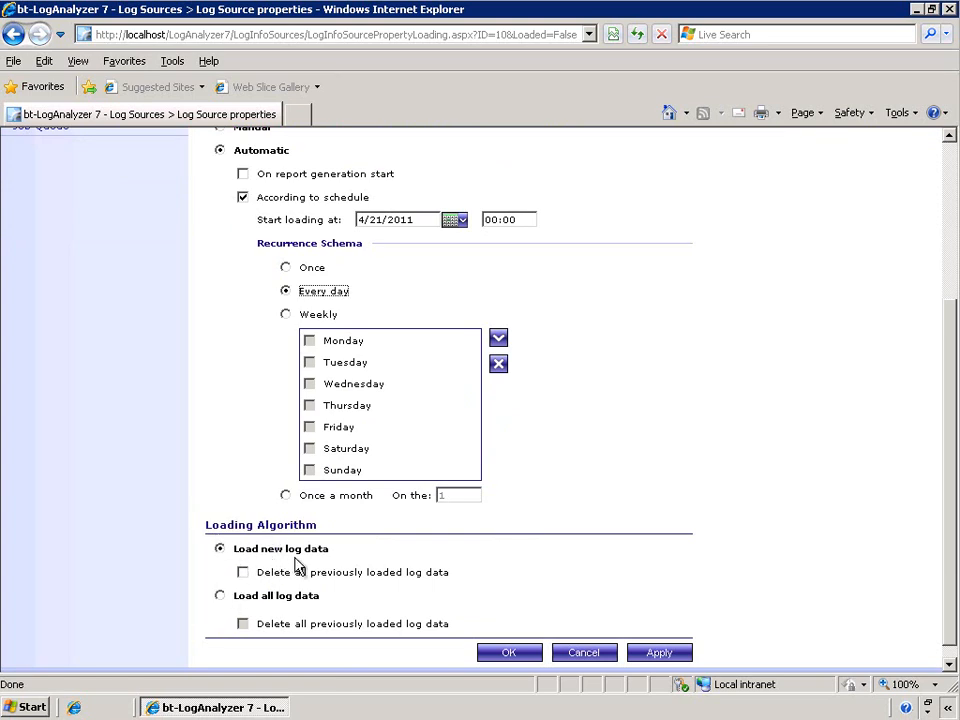
pyautogui.click(231, 600)
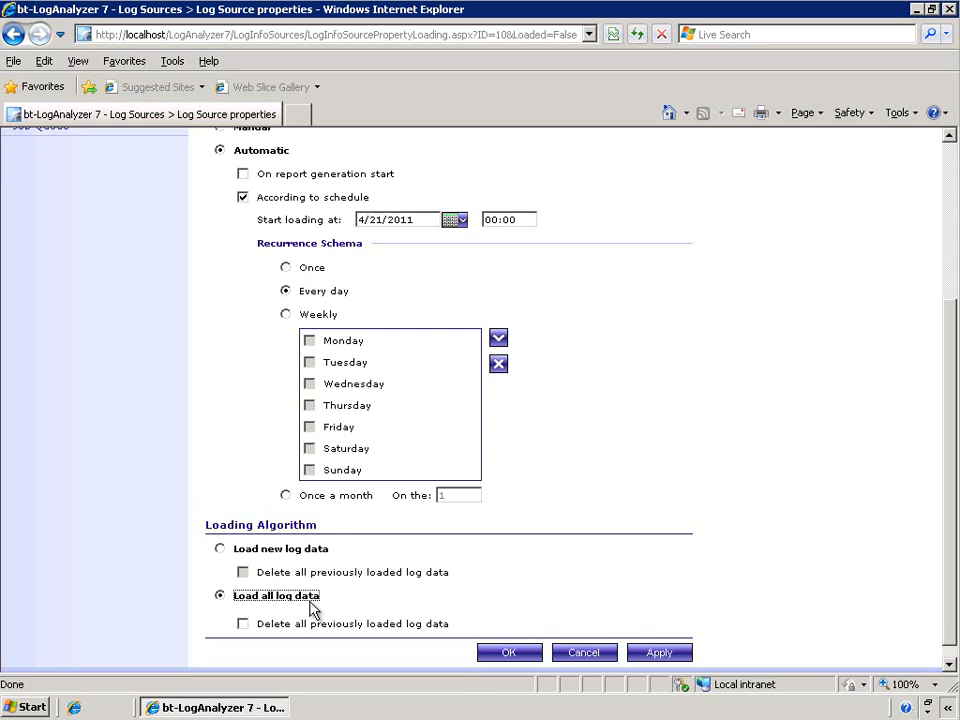
pyautogui.click(788, 595)
# - Examine the pre-categorization method and algorithm options of the WFlog log source
pyautogui.scroll(3, 791, 602)
pyautogui.click(711, 275)
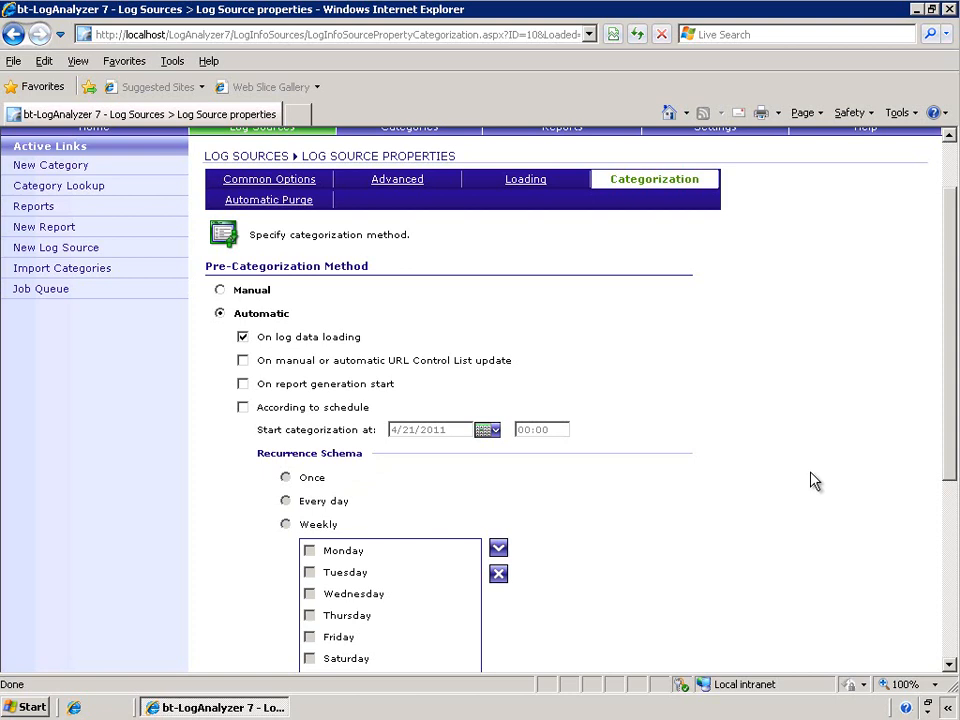
pyautogui.scroll(-5, 815, 481)
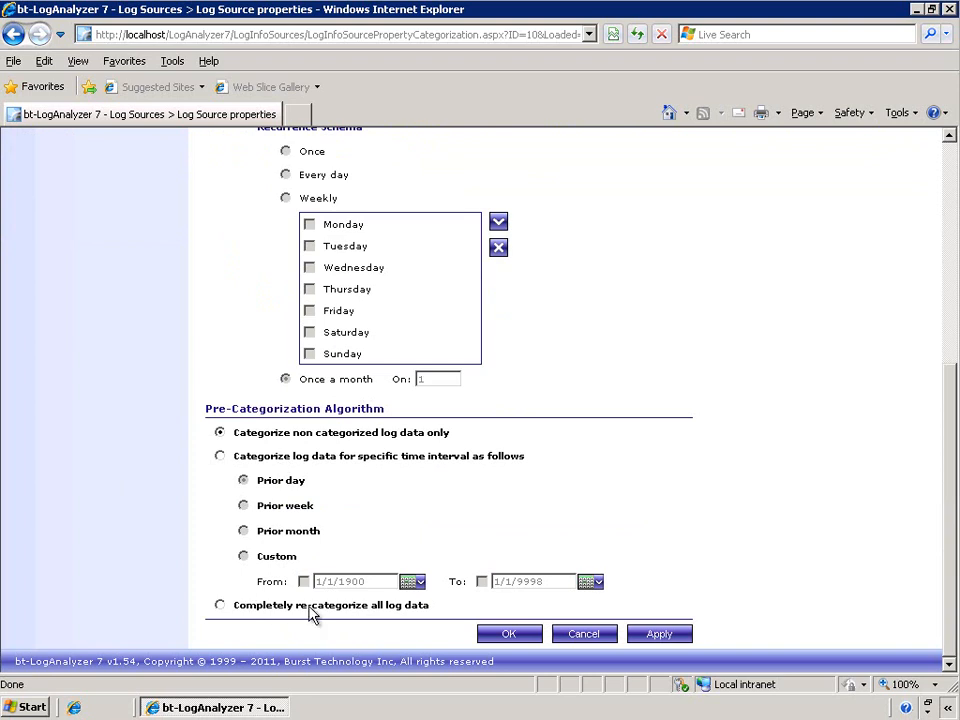
pyautogui.scroll(5, 775, 528)
# - Enable automatic purging of log data older than 5 calendar days for the WFlog source and review the schedule and notification options
pyautogui.click(264, 285)
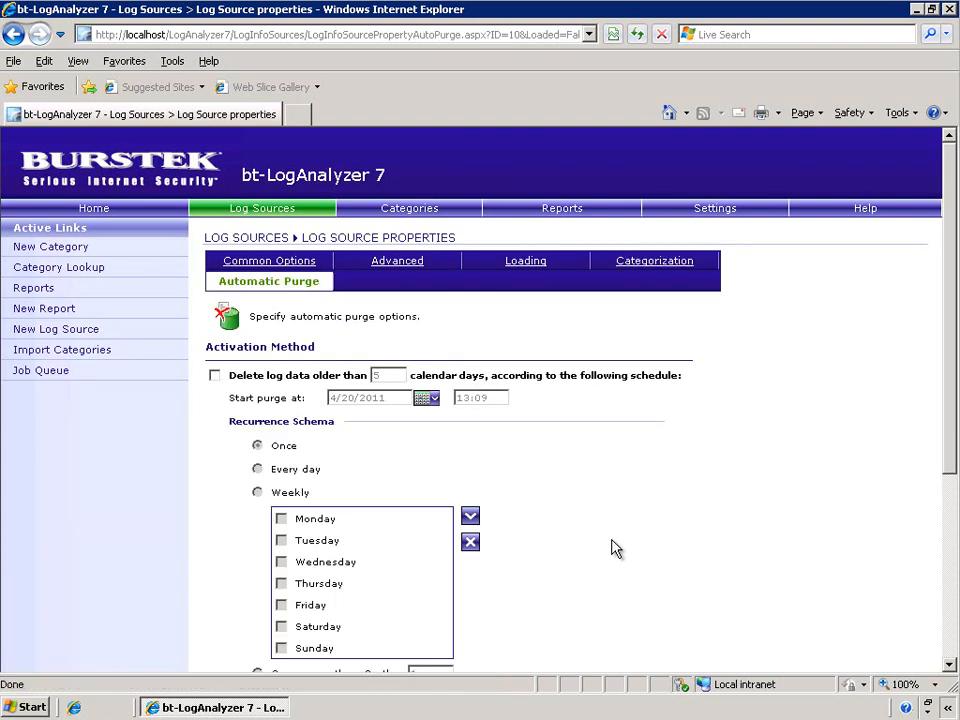
pyautogui.click(335, 381)
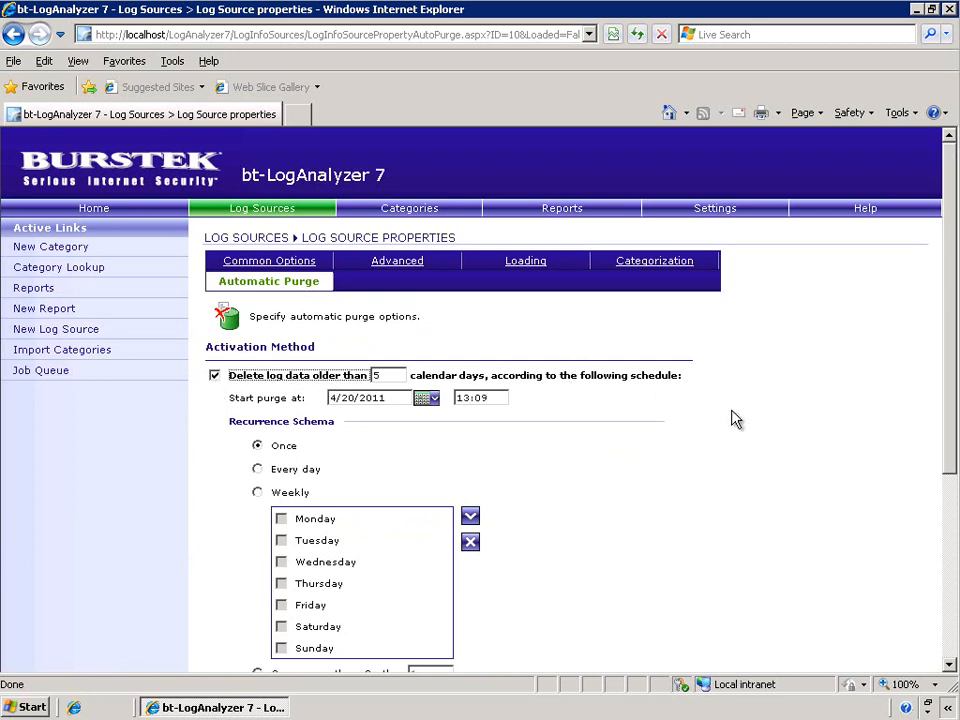
pyautogui.moveTo(341, 399); pyautogui.dragTo(416, 409)
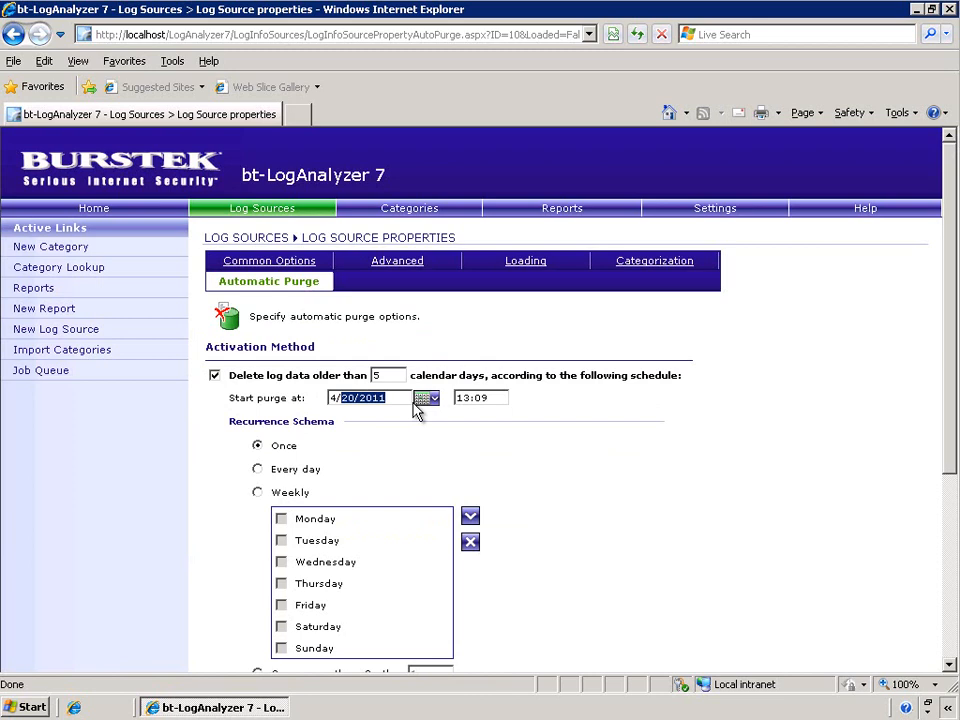
pyautogui.click(721, 557)
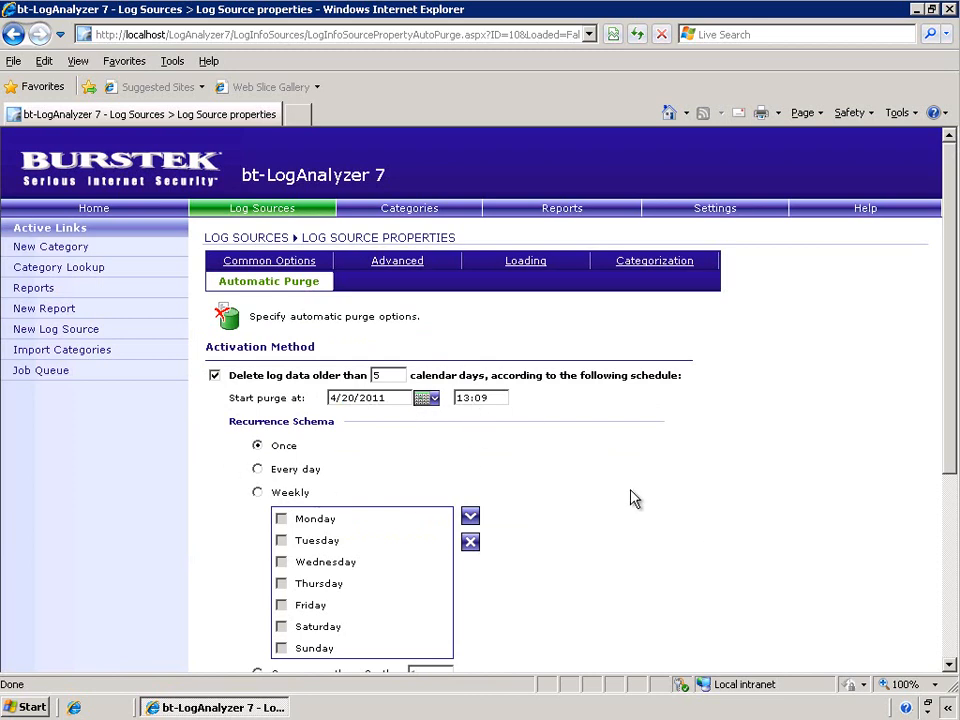
pyautogui.scroll(-3, 688, 566)
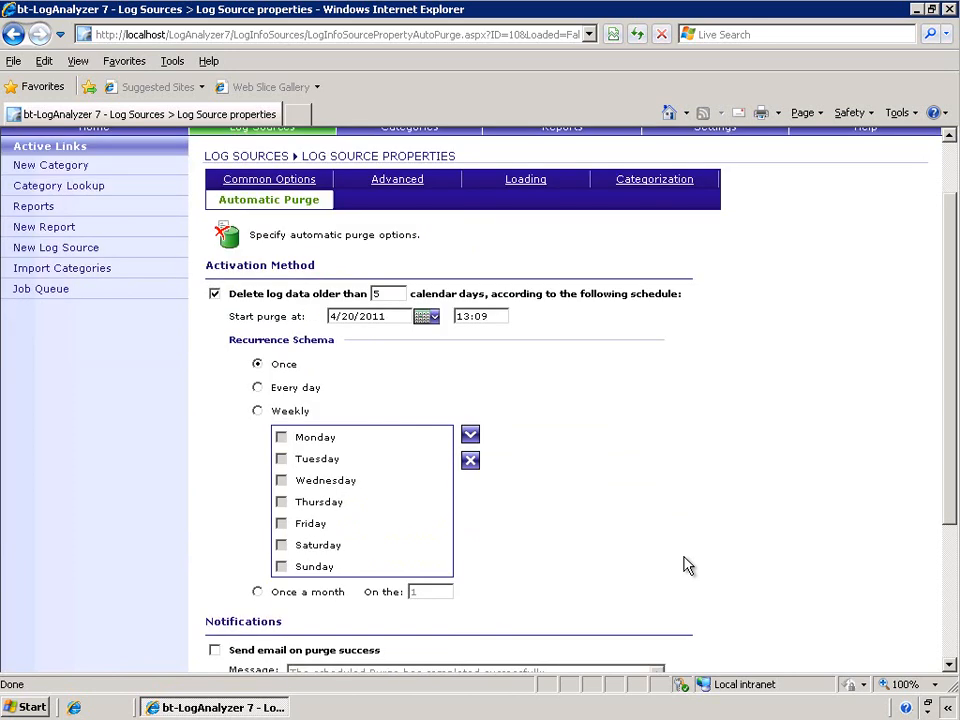
pyautogui.scroll(-2, 370, 585)
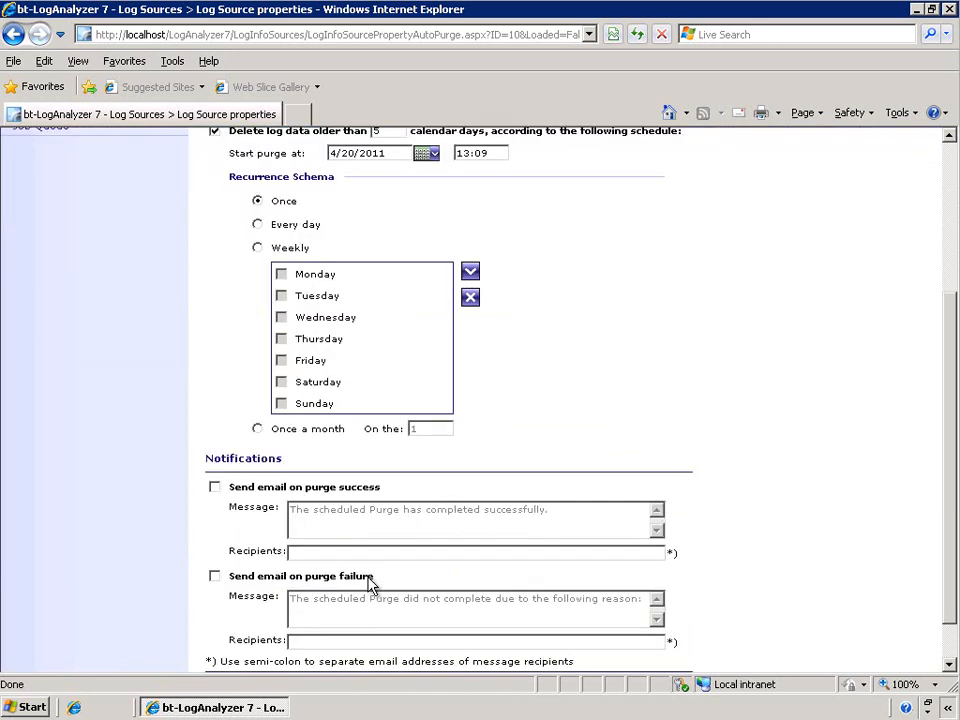
pyautogui.scroll(-1, 370, 585)
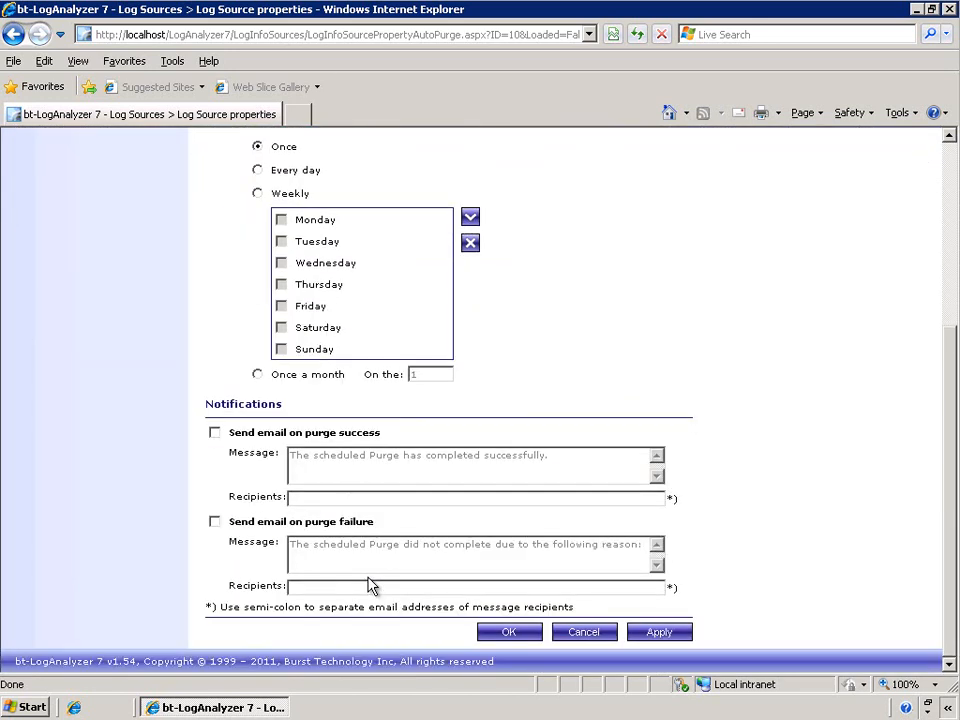
pyautogui.scroll(3, 370, 585)
pyautogui.scroll(3, 370, 585)
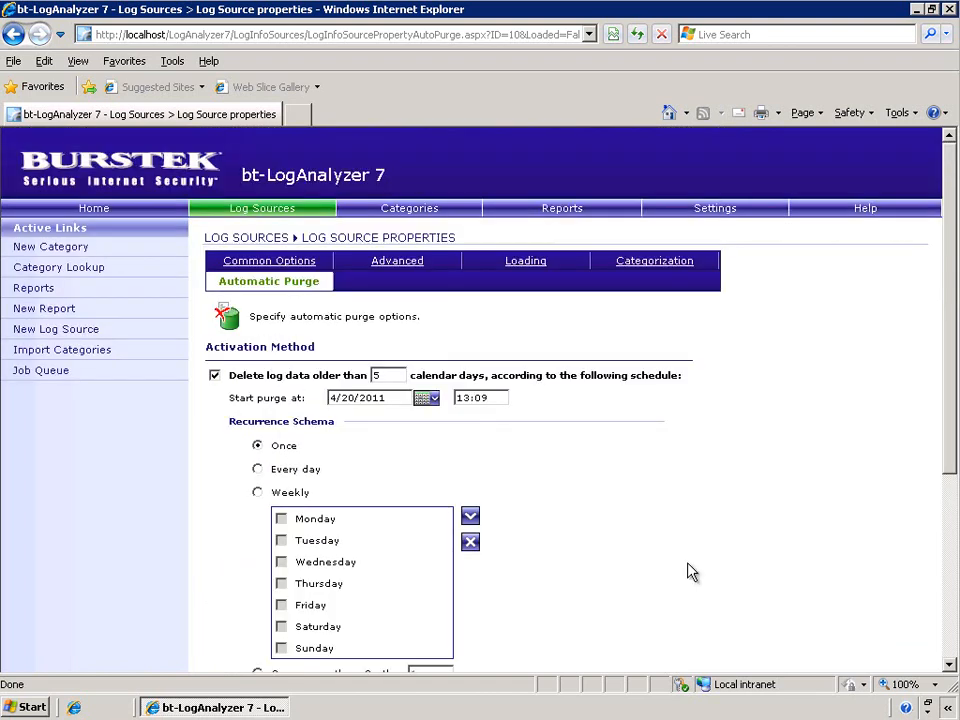